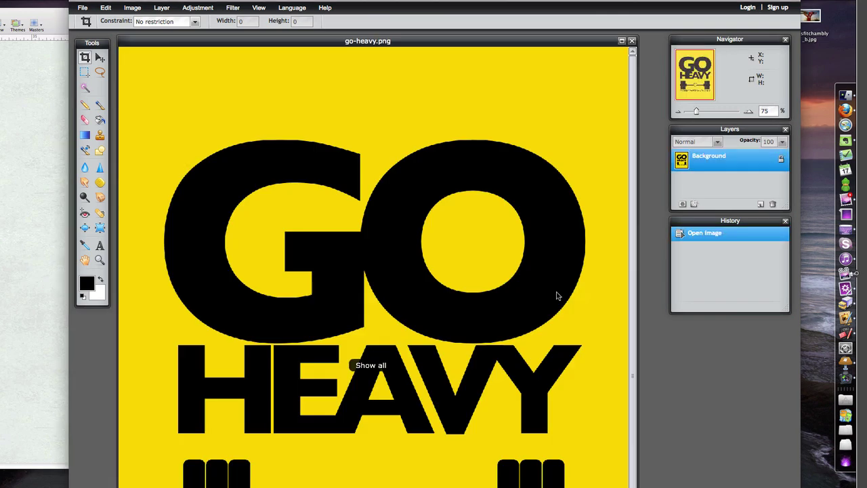
Crop go-heavy.png tightly around the GO HEAVY lettering, to about 1023 × 722 pixels, leaving out the barbell below
{"action": "scroll", "coordinate": [557, 296], "scroll_direction": "up", "scroll_amount": 1}
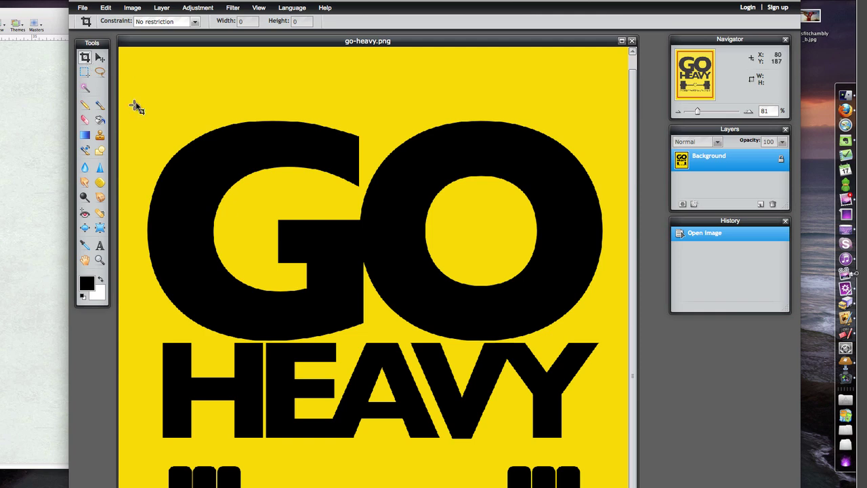
{"action": "left_click_drag", "start_coordinate": [124, 113], "coordinate": [617, 454]}
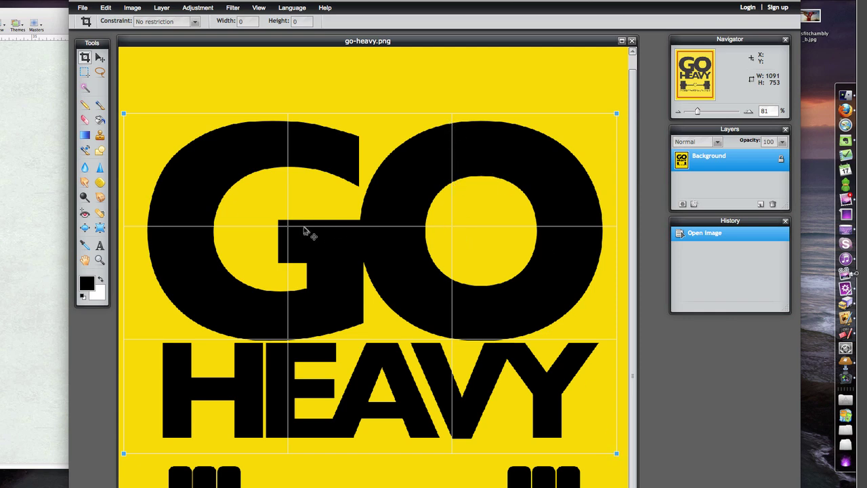
{"action": "left_click_drag", "start_coordinate": [123, 115], "coordinate": [143, 113]}
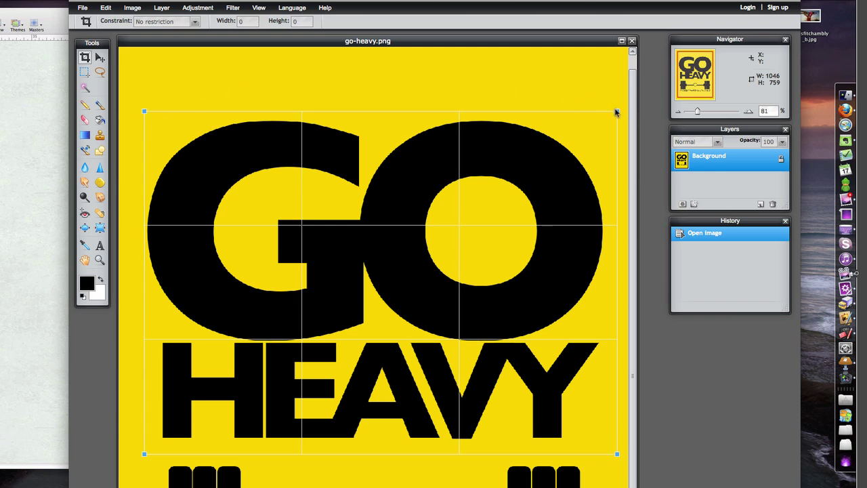
{"action": "left_click_drag", "start_coordinate": [616, 110], "coordinate": [606, 118]}
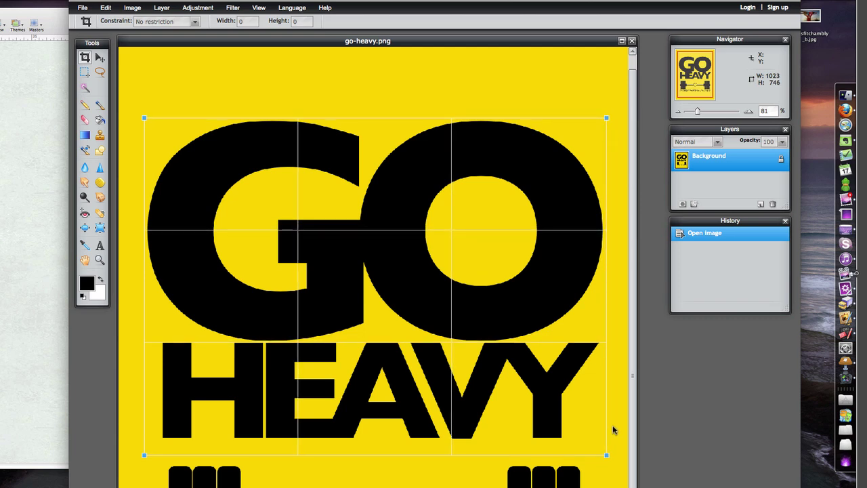
{"action": "left_click_drag", "start_coordinate": [607, 455], "coordinate": [607, 444]}
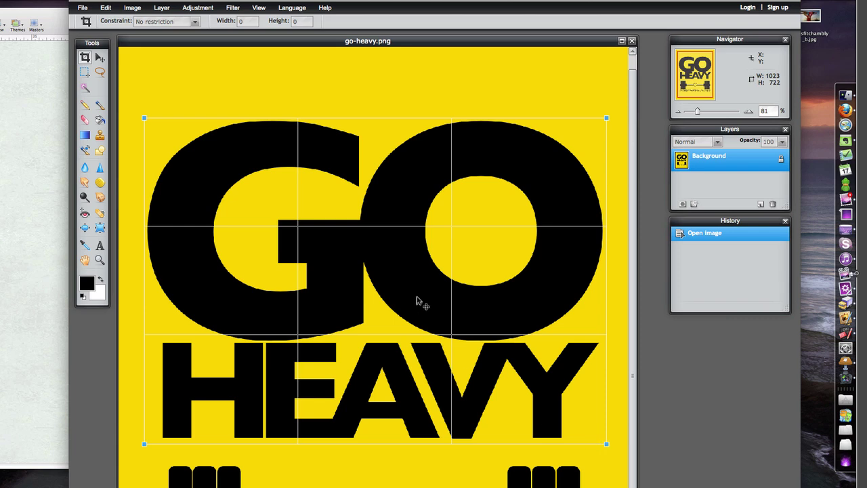
{"action": "key", "text": "Return"}
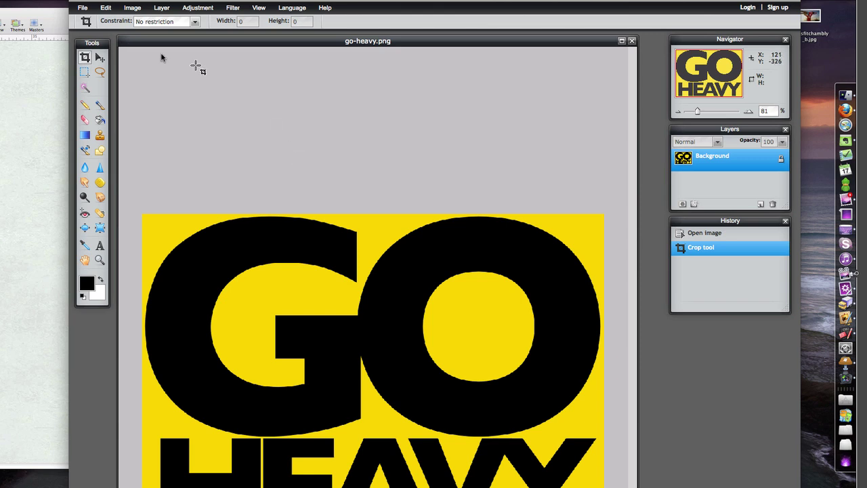
{"action": "left_click", "coordinate": [82, 8]}
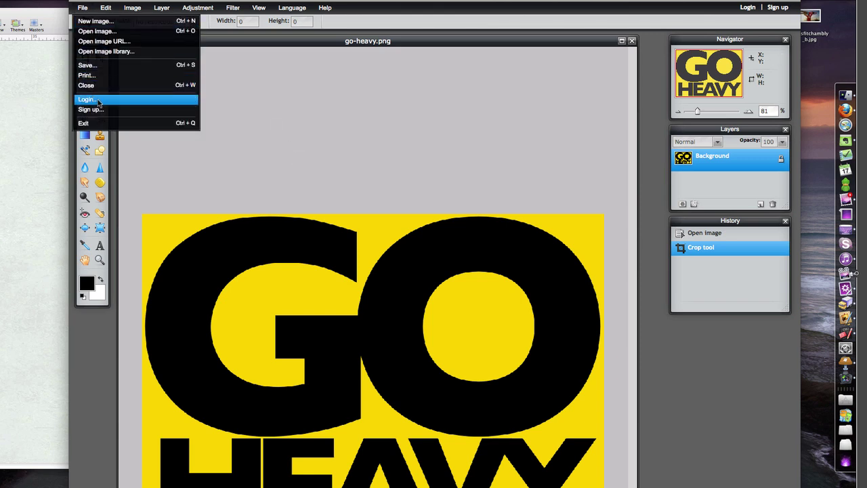
{"action": "left_click", "coordinate": [248, 65]}
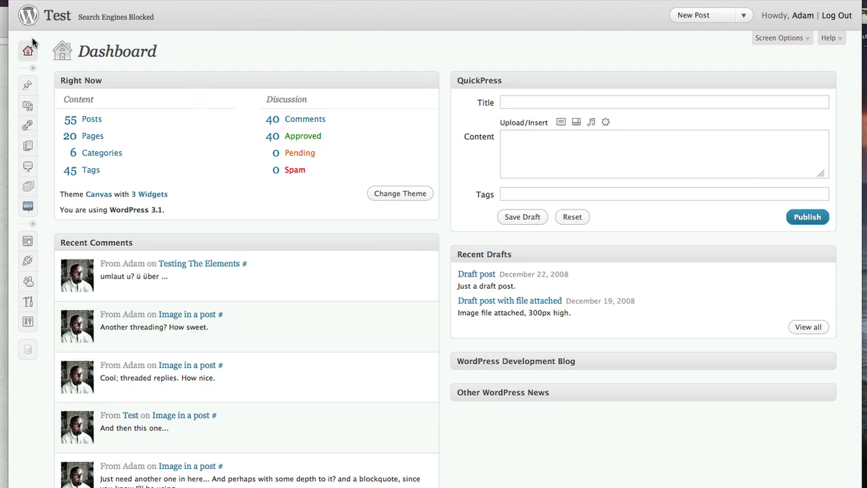
Switch to WordPress and upload crossfitchambly_b.jpg from the Desktop as new media
{"action": "mouse_move", "coordinate": [28, 110]}
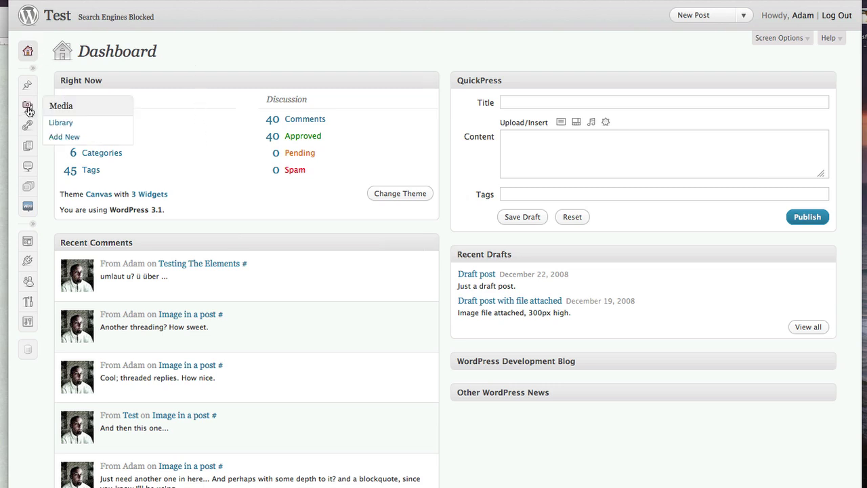
{"action": "left_click", "coordinate": [54, 137]}
{"action": "left_click", "coordinate": [188, 74]}
{"action": "left_click", "coordinate": [409, 143]}
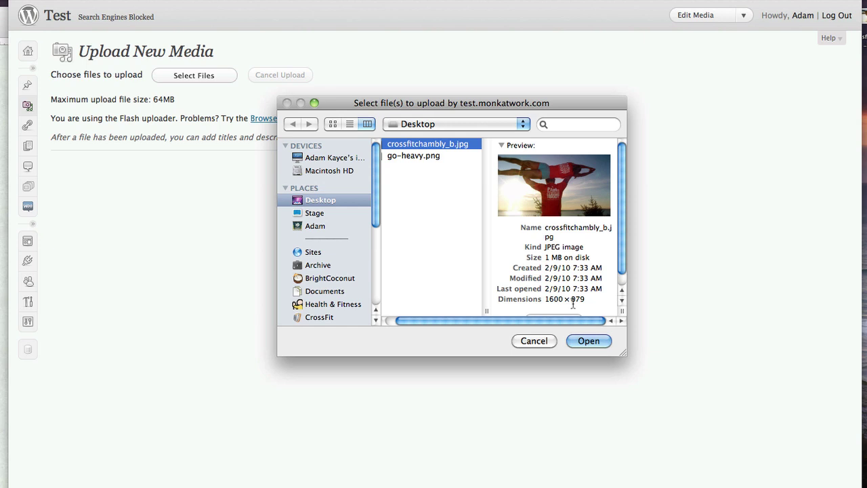
{"action": "left_click", "coordinate": [590, 340]}
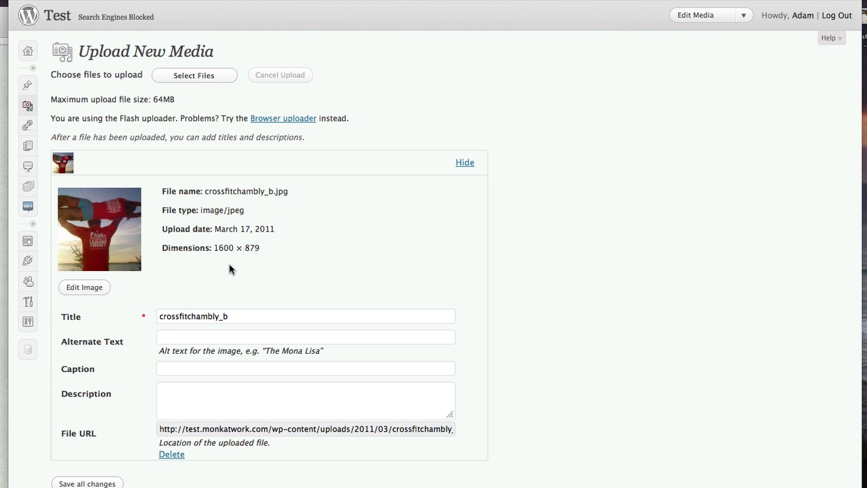
Open the uploaded image for editing and scale it proportionally to a width of 960 pixels
{"action": "left_click", "coordinate": [79, 290]}
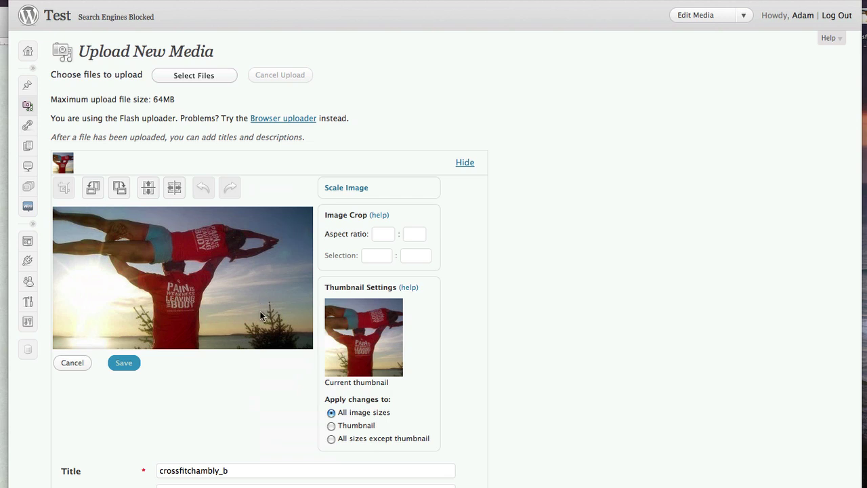
{"action": "left_click", "coordinate": [347, 189]}
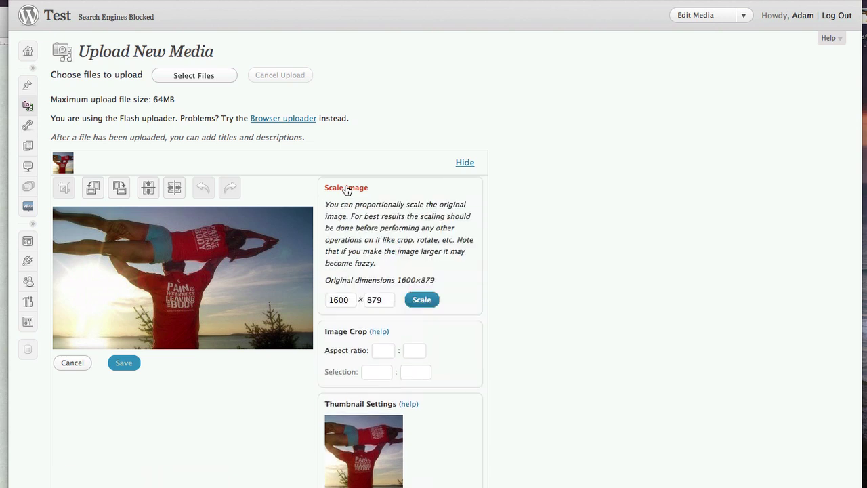
{"action": "left_click_drag", "start_coordinate": [348, 300], "coordinate": [311, 300]}
{"action": "type", "text": "960"}
{"action": "left_click", "coordinate": [420, 300]}
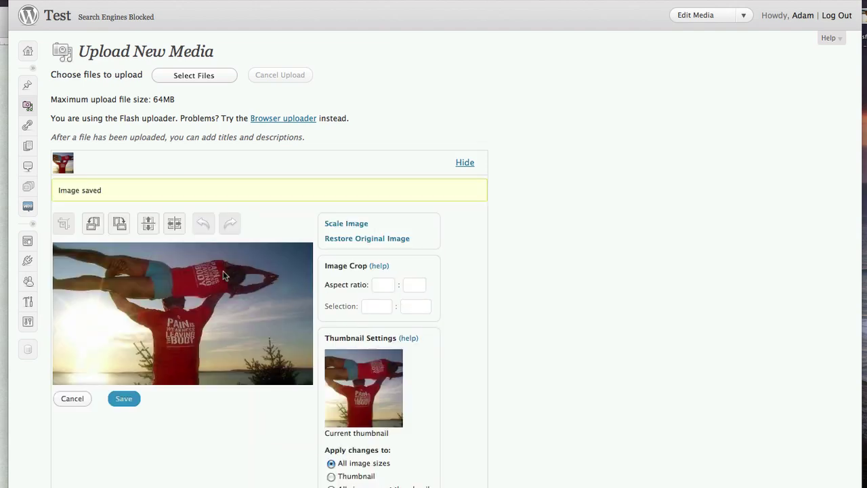
Crop the image to a full-width 960 × 305 selection starting slightly below its upper edge, and save the edited image
{"action": "left_click_drag", "start_coordinate": [309, 248], "coordinate": [46, 328]}
{"action": "left_click_drag", "start_coordinate": [182, 249], "coordinate": [184, 237]}
{"action": "left_click_drag", "start_coordinate": [306, 286], "coordinate": [320, 286]}
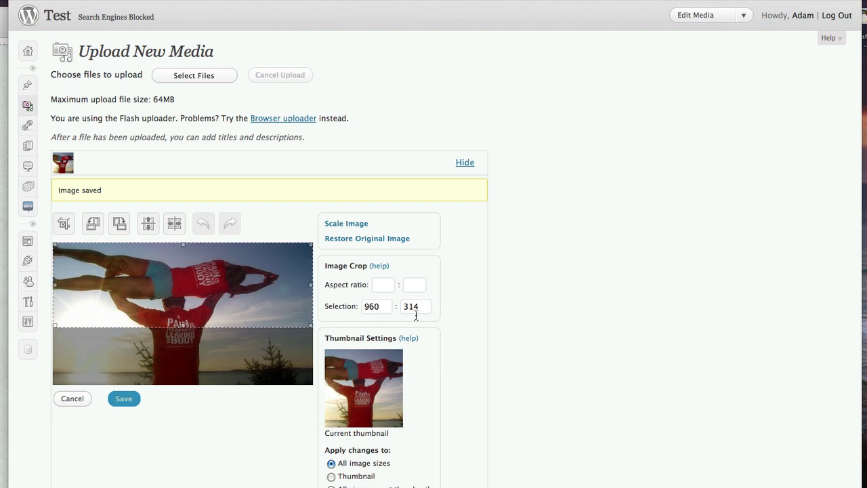
{"action": "left_click_drag", "start_coordinate": [186, 326], "coordinate": [185, 324]}
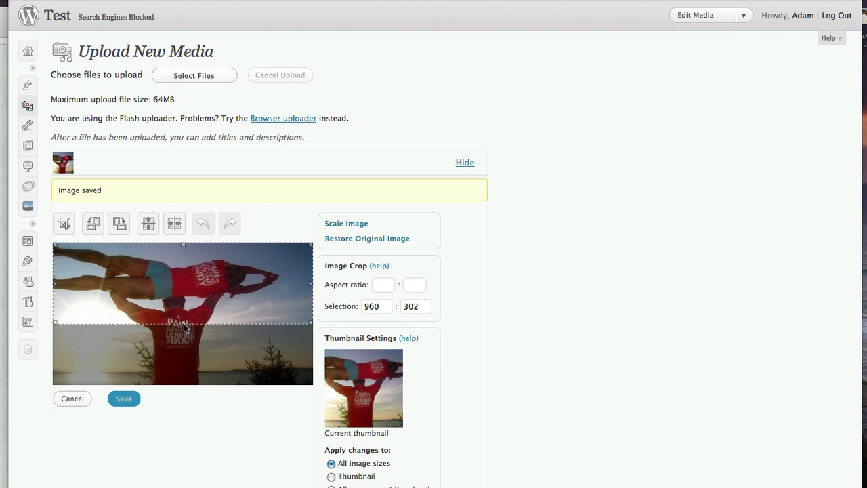
{"action": "left_click_drag", "start_coordinate": [184, 326], "coordinate": [185, 329]}
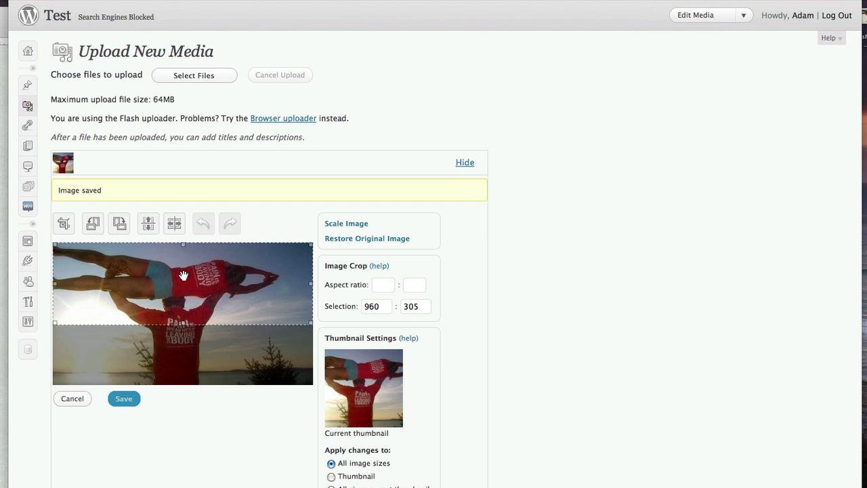
{"action": "left_click_drag", "start_coordinate": [190, 252], "coordinate": [190, 264]}
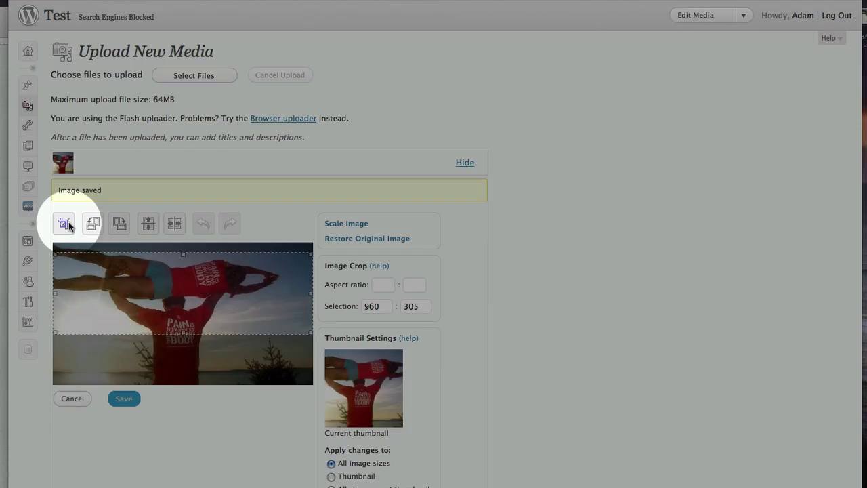
{"action": "left_click", "coordinate": [65, 224]}
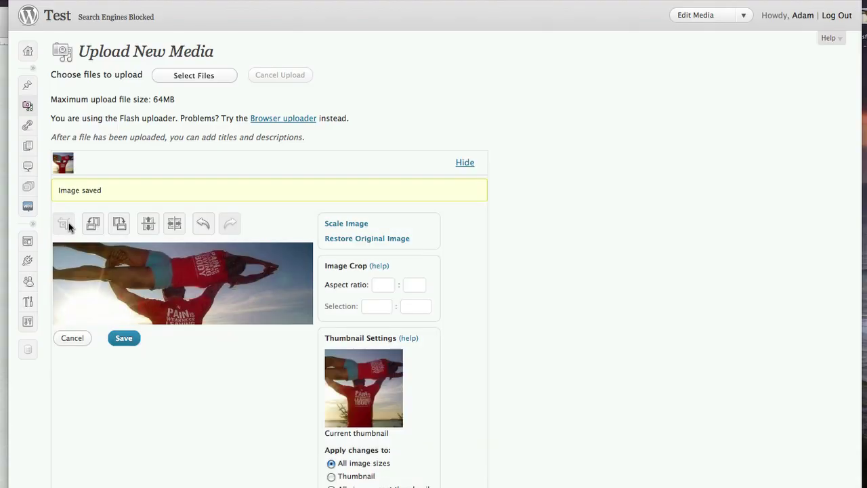
{"action": "left_click", "coordinate": [126, 341]}
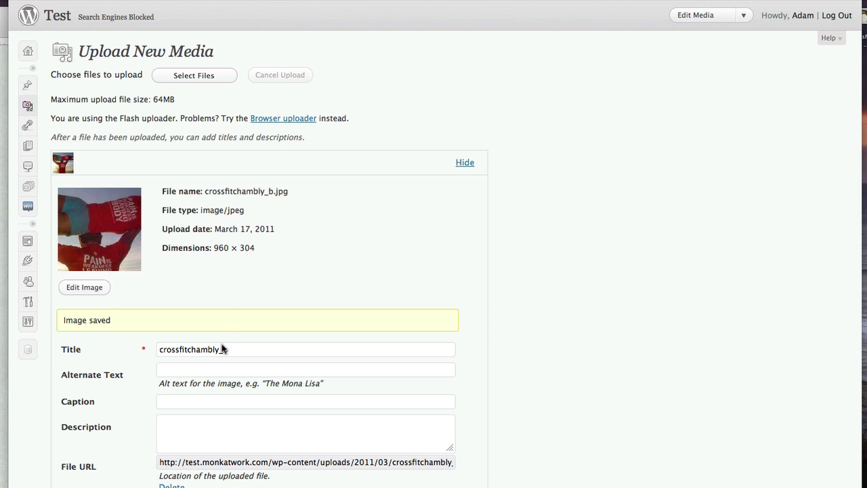
Save the uploaded media's changes and open crossfitchambly_b from the Media Library for editing
{"action": "left_click", "coordinate": [323, 462]}
{"action": "key", "text": "Return"}
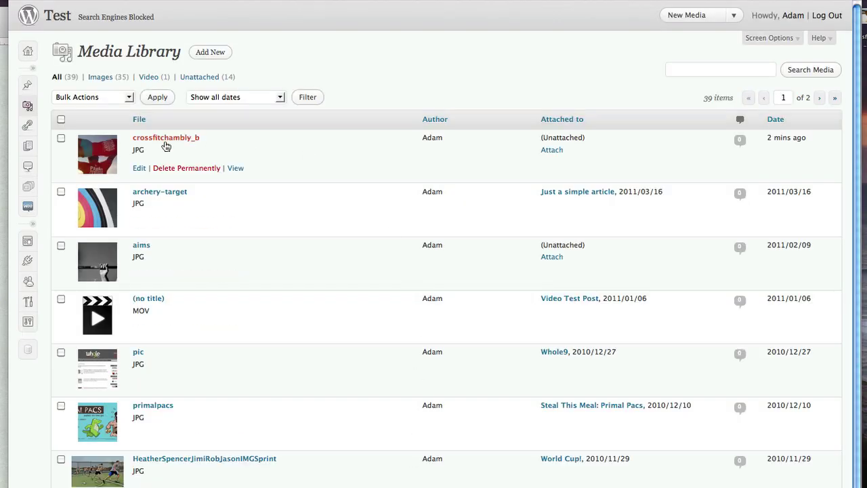
{"action": "left_click", "coordinate": [137, 169]}
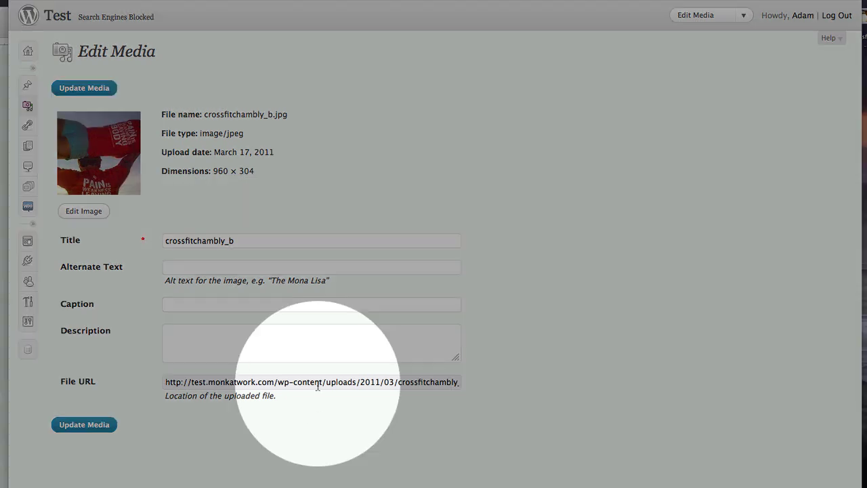
Go to the end of the image's File URL and select the entire address
{"action": "left_click", "coordinate": [317, 386]}
{"action": "key", "text": "End"}
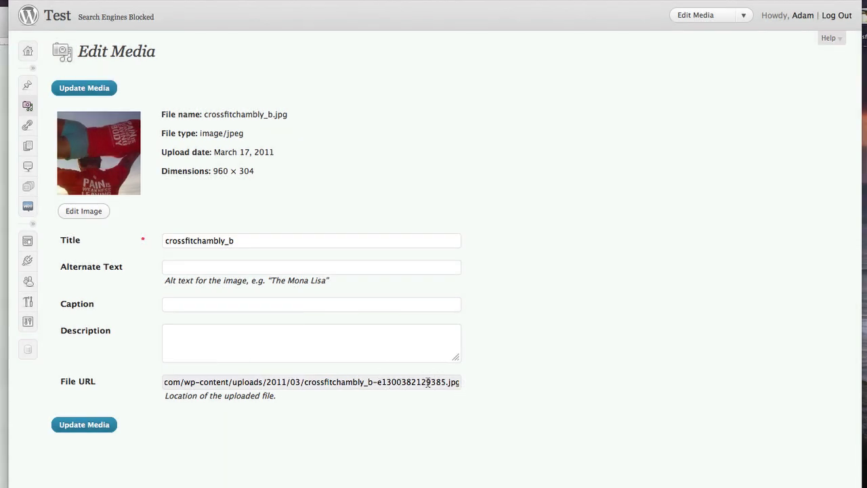
{"action": "triple_click", "coordinate": [426, 384]}
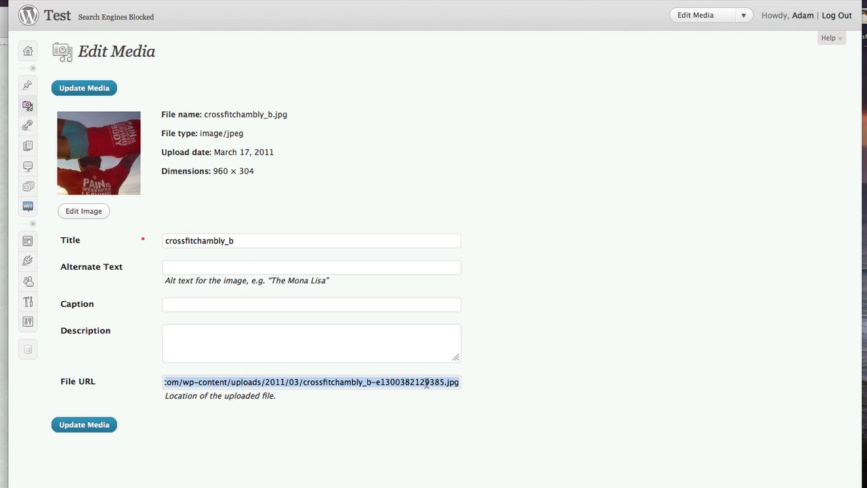